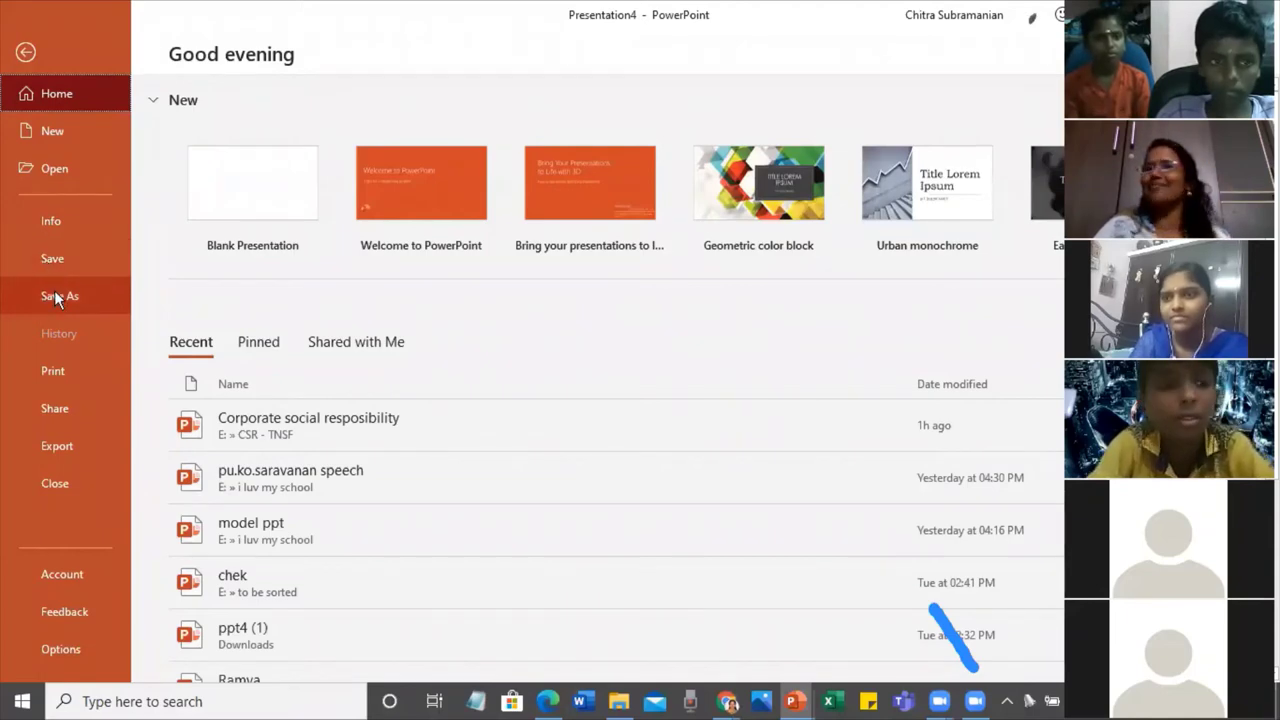
- Start saving the presentation into the "i luv my school" folder with the file name "Photo create micky mouse album"
{"action": "left_click", "coordinate": [54, 296]}
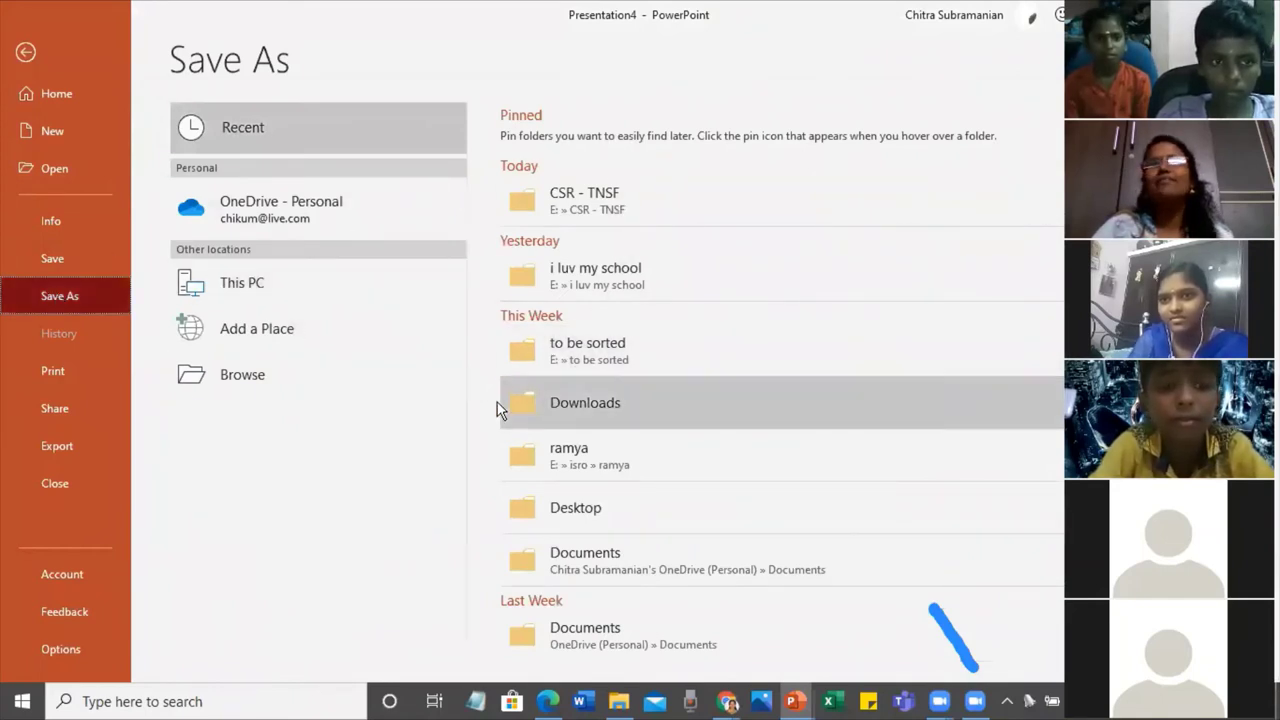
{"action": "left_click", "coordinate": [590, 271]}
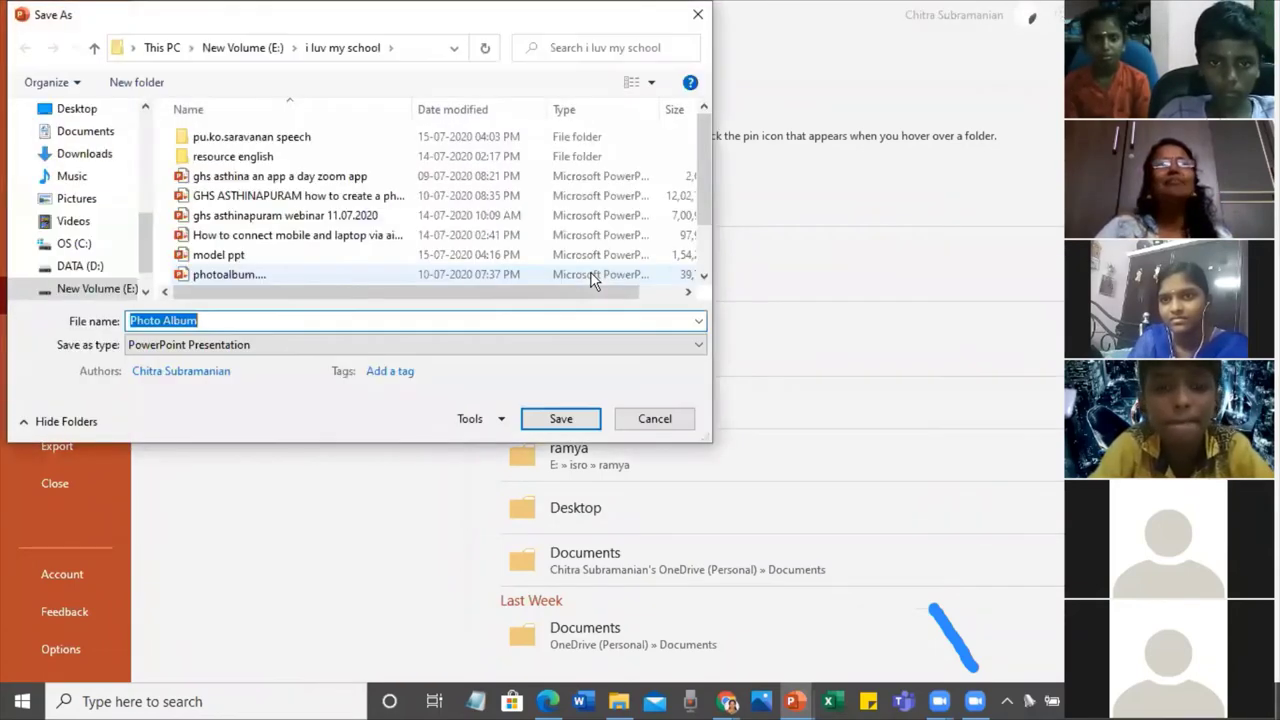
{"action": "left_click", "coordinate": [211, 320]}
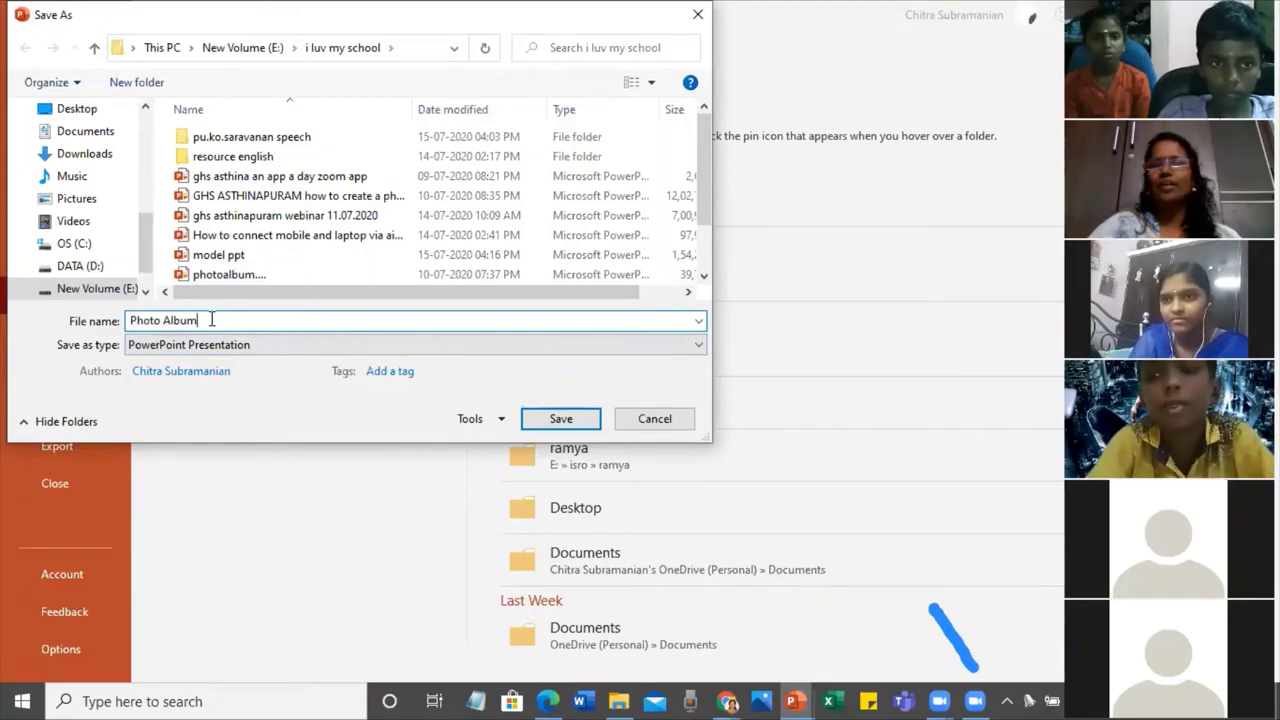
{"action": "key", "text": "BackSpace"}
{"action": "key", "text": "BackSpace"}
{"action": "key", "text": "BackSpace"}
{"action": "key", "text": "BackSpace"}
{"action": "key", "text": "BackSpace"}
{"action": "type", "text": "c"}
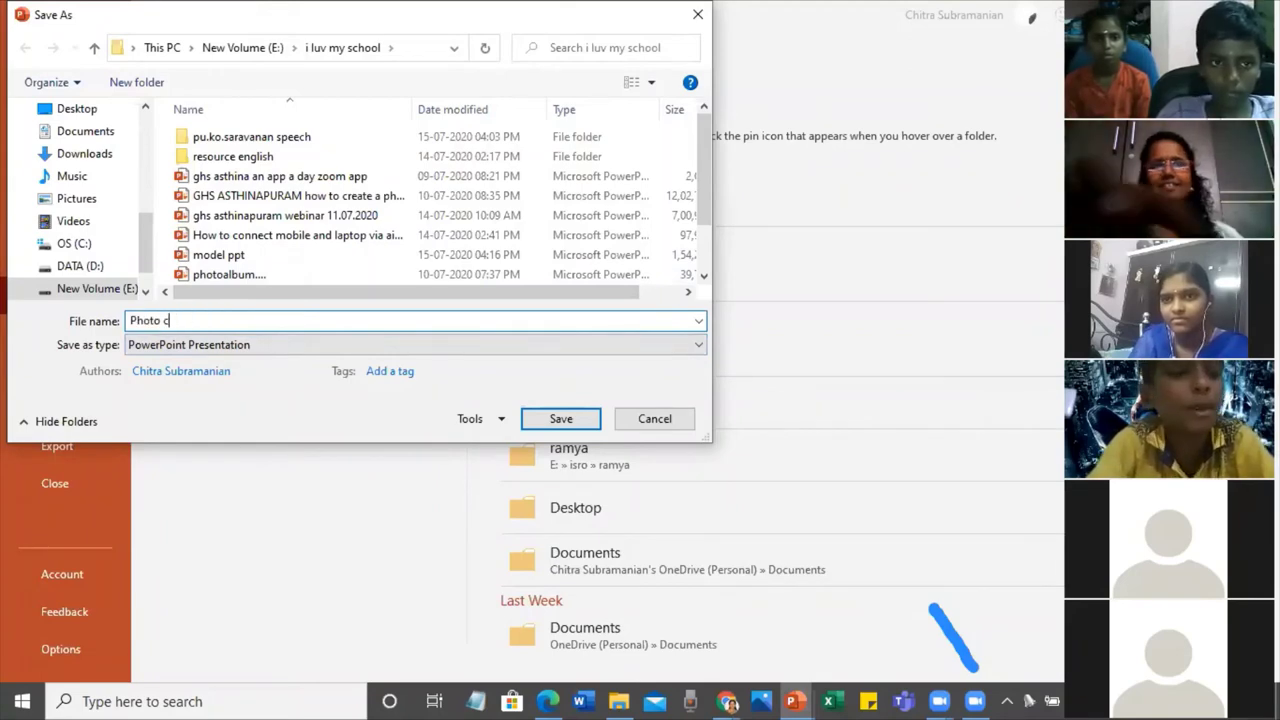
{"action": "type", "text": "reate"}
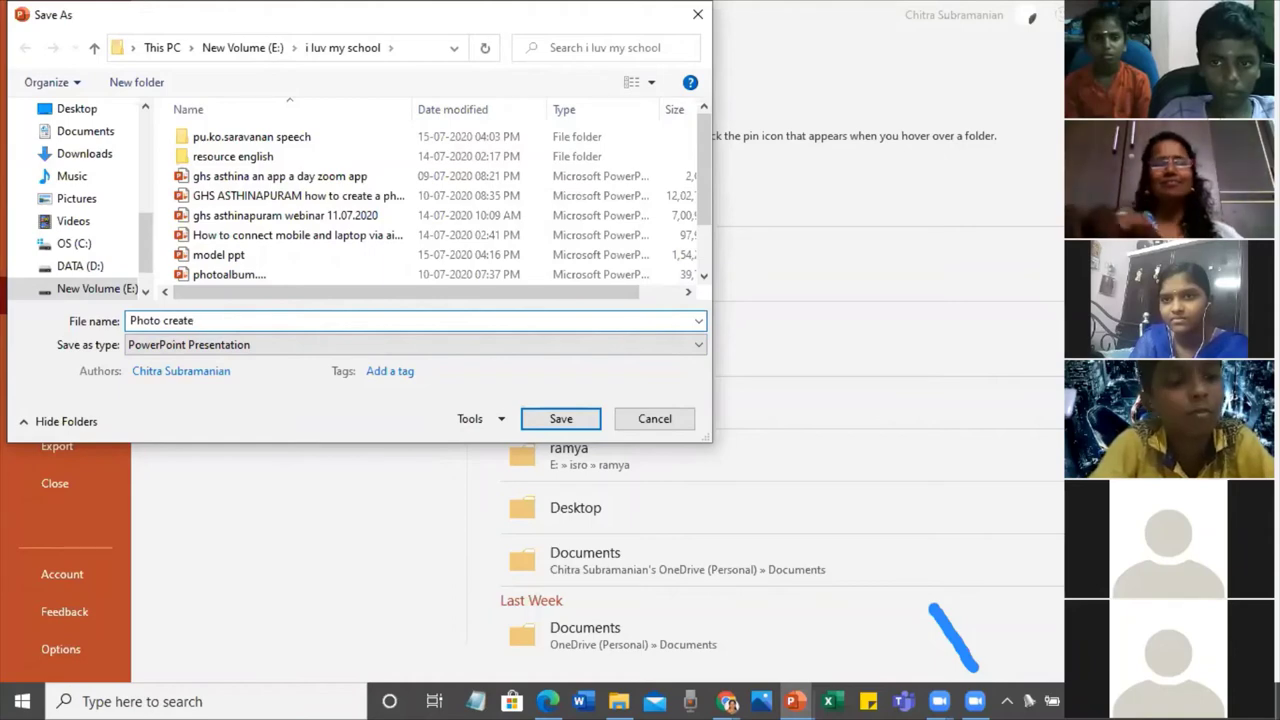
{"action": "type", "text": " mic"}
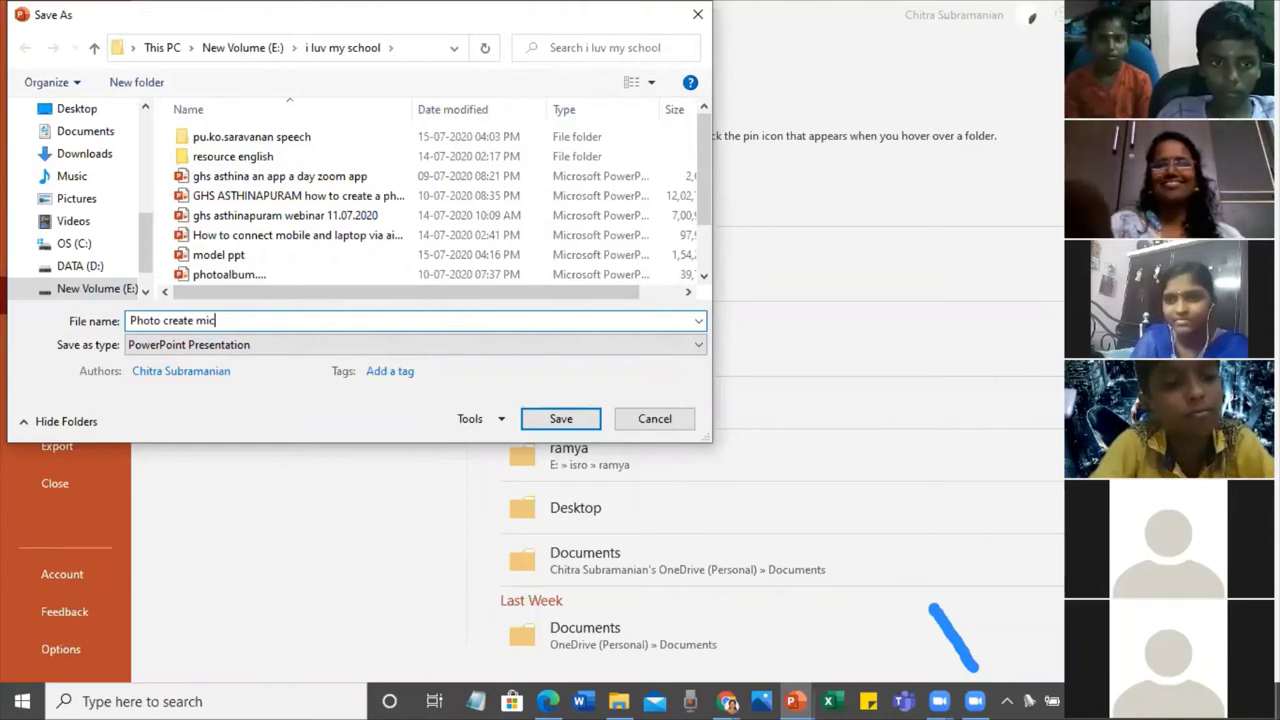
{"action": "type", "text": "ky mo"}
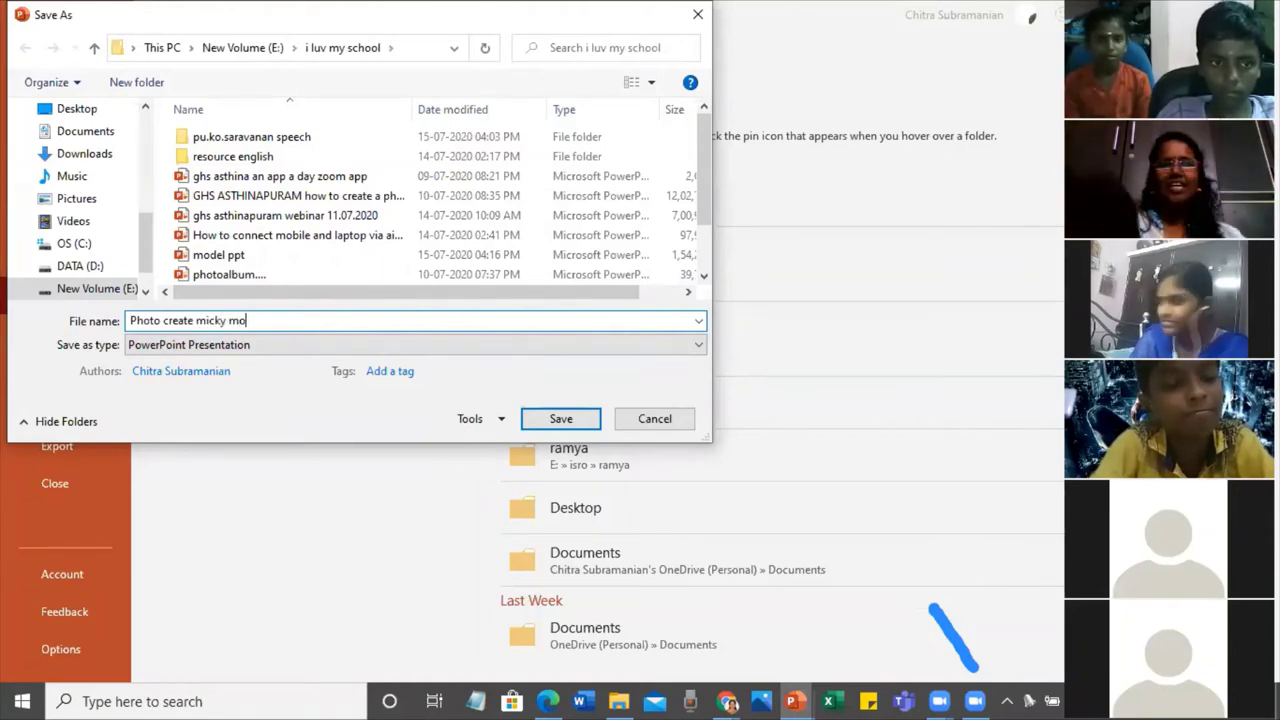
{"action": "type", "text": "use"}
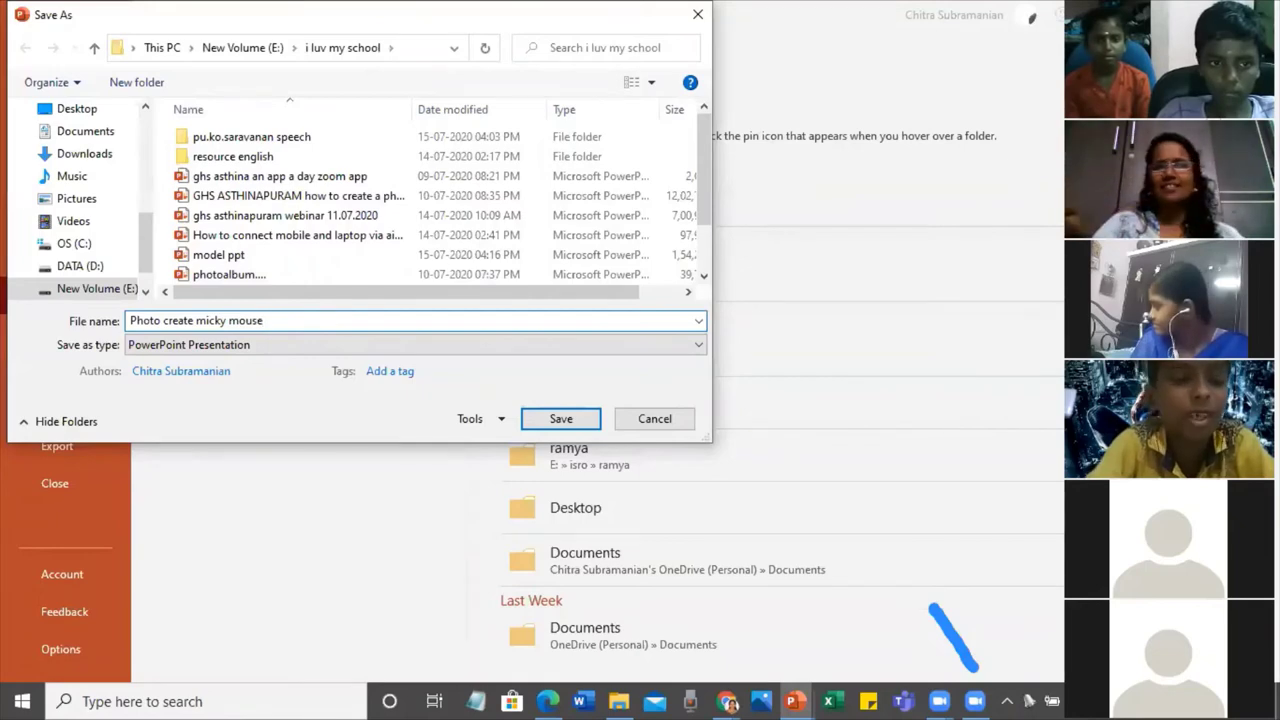
{"action": "type", "text": " album"}
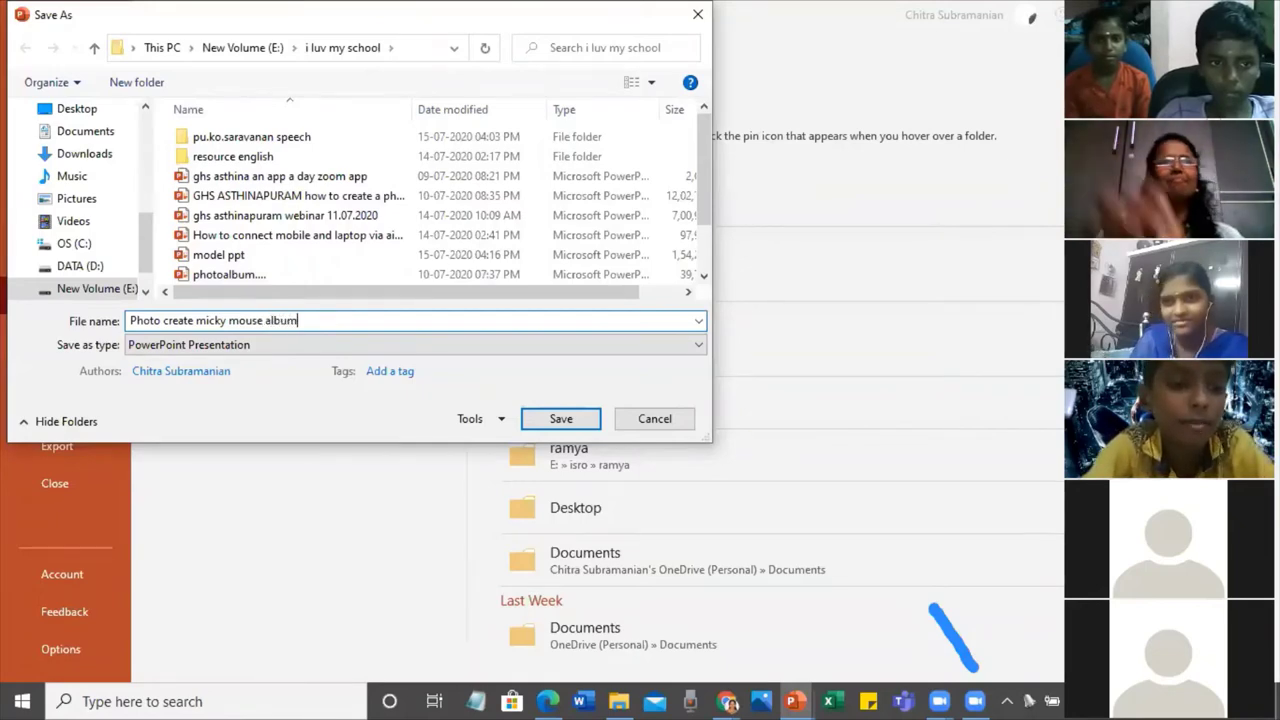
- Shorten the file name to "micky mouse album" by removing the words in front of it
{"action": "left_click", "coordinate": [198, 320]}
{"action": "key", "text": "BackSpace"}
{"action": "key", "text": "BackSpace"}
{"action": "key", "text": "BackSpace"}
{"action": "key", "text": "BackSpace"}
{"action": "key", "text": "BackSpace"}
{"action": "key", "text": "BackSpace"}
{"action": "key", "text": "BackSpace"}
{"action": "key", "text": "BackSpace"}
{"action": "key", "text": "BackSpace"}
{"action": "key", "text": "BackSpace"}
{"action": "key", "text": "BackSpace"}
{"action": "key", "text": "BackSpace"}
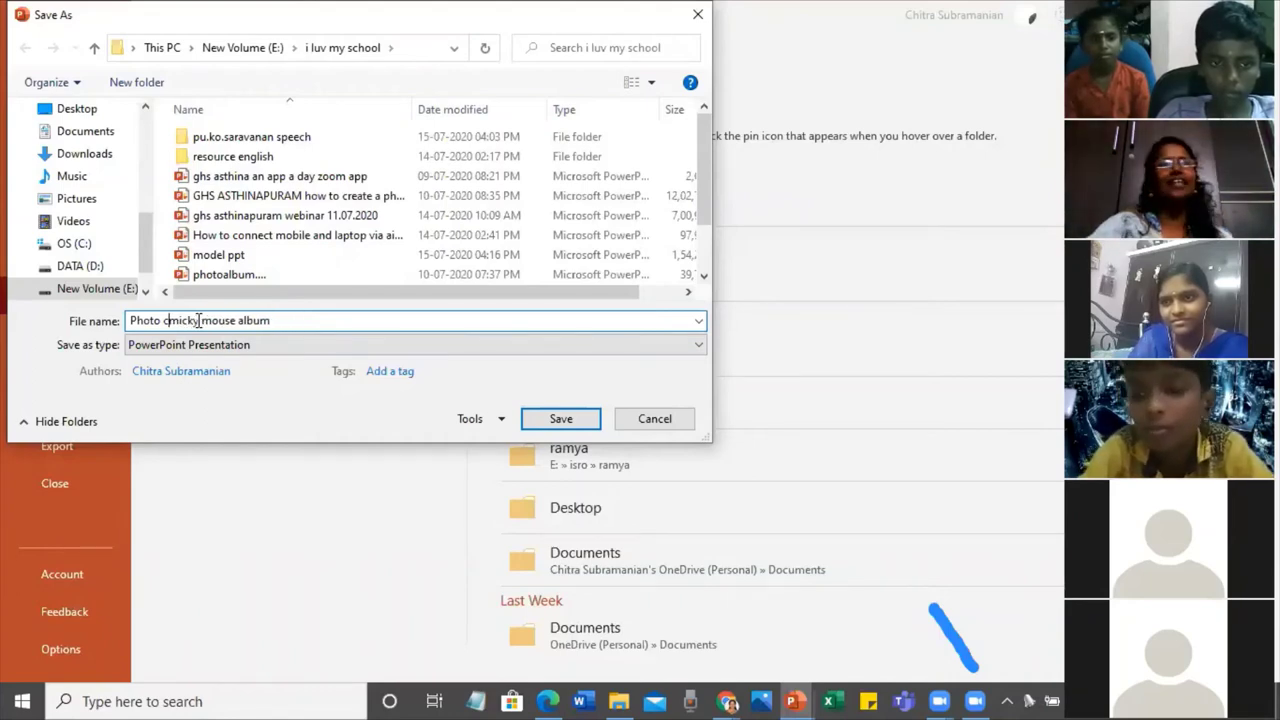
{"action": "key", "text": "BackSpace"}
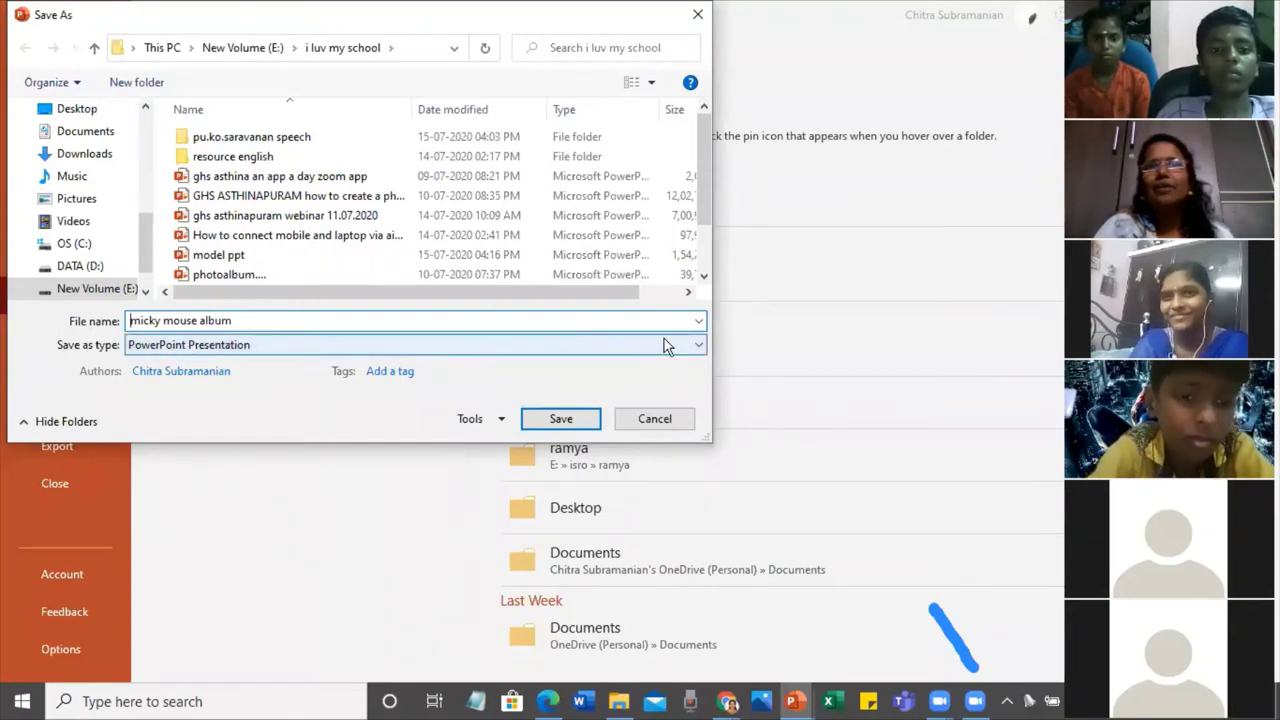
- Set the file type to JPEG File Interchange Format and save the album
{"action": "left_click", "coordinate": [543, 348]}
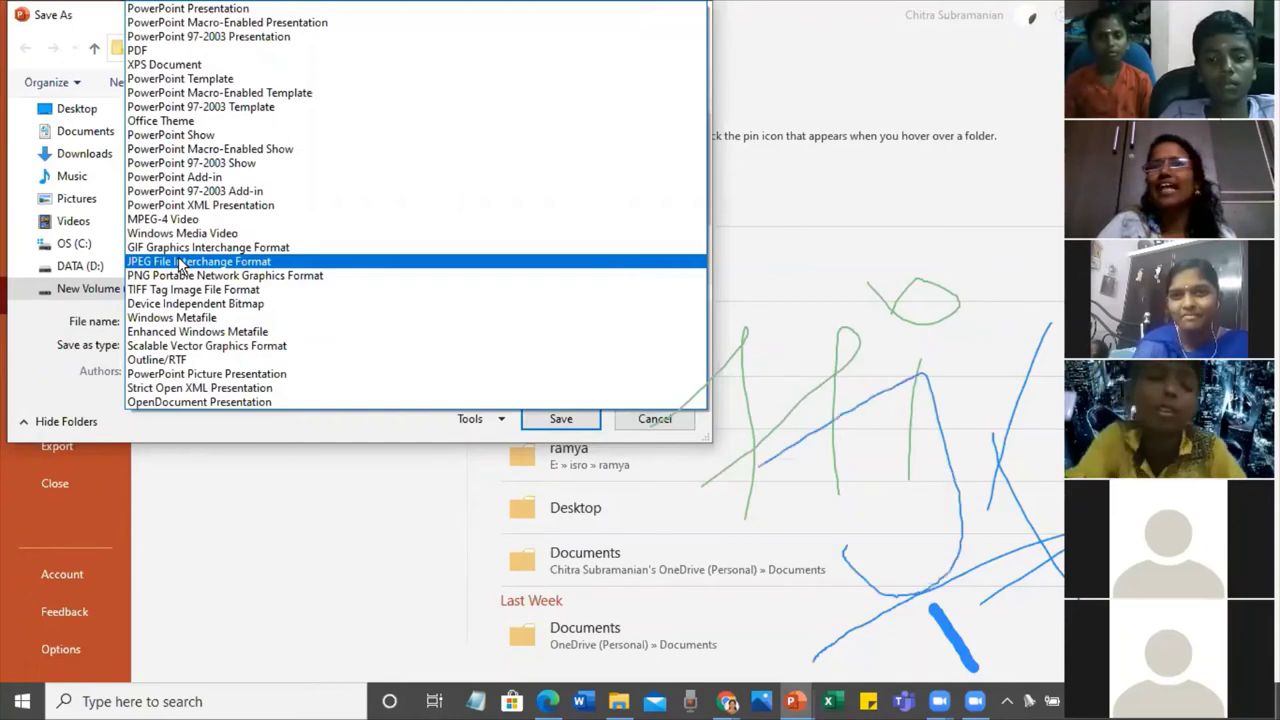
{"action": "left_click", "coordinate": [181, 262]}
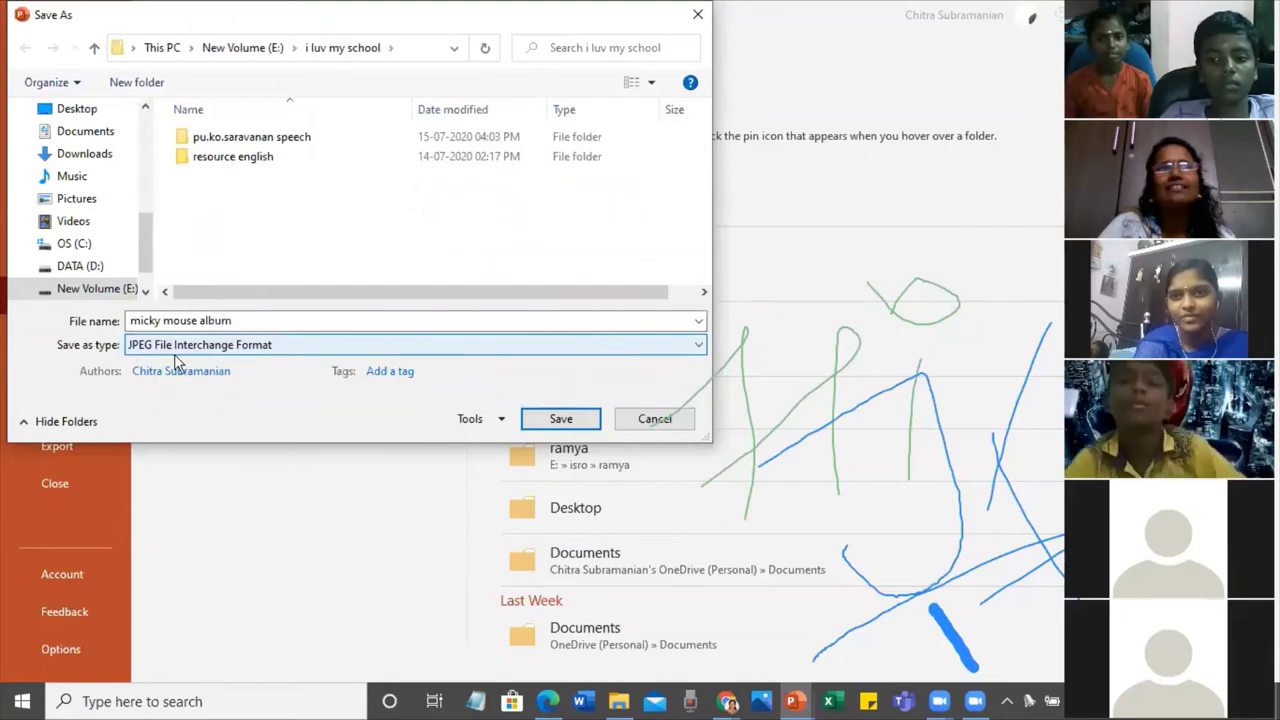
{"action": "left_click", "coordinate": [558, 420]}
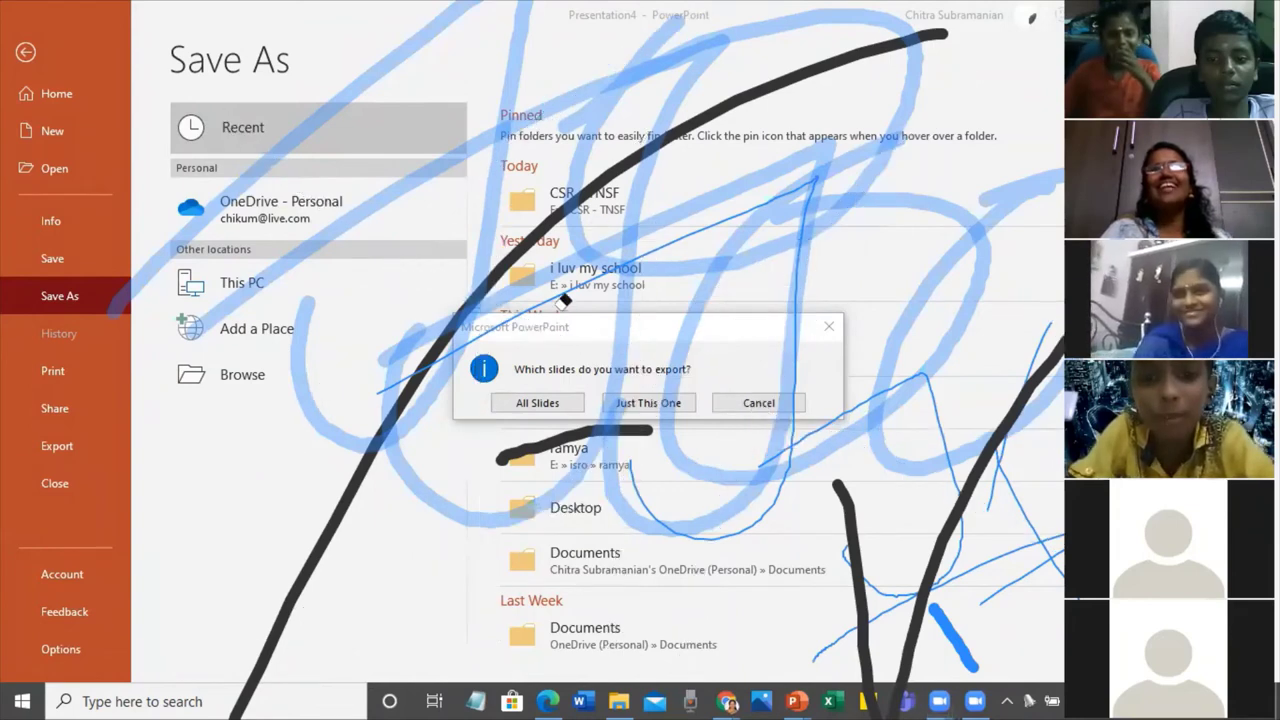
- Erase annotation strokes drawn on the shared screen around the slide export prompt
{"action": "left_click", "coordinate": [653, 381]}
{"action": "left_click", "coordinate": [653, 381]}
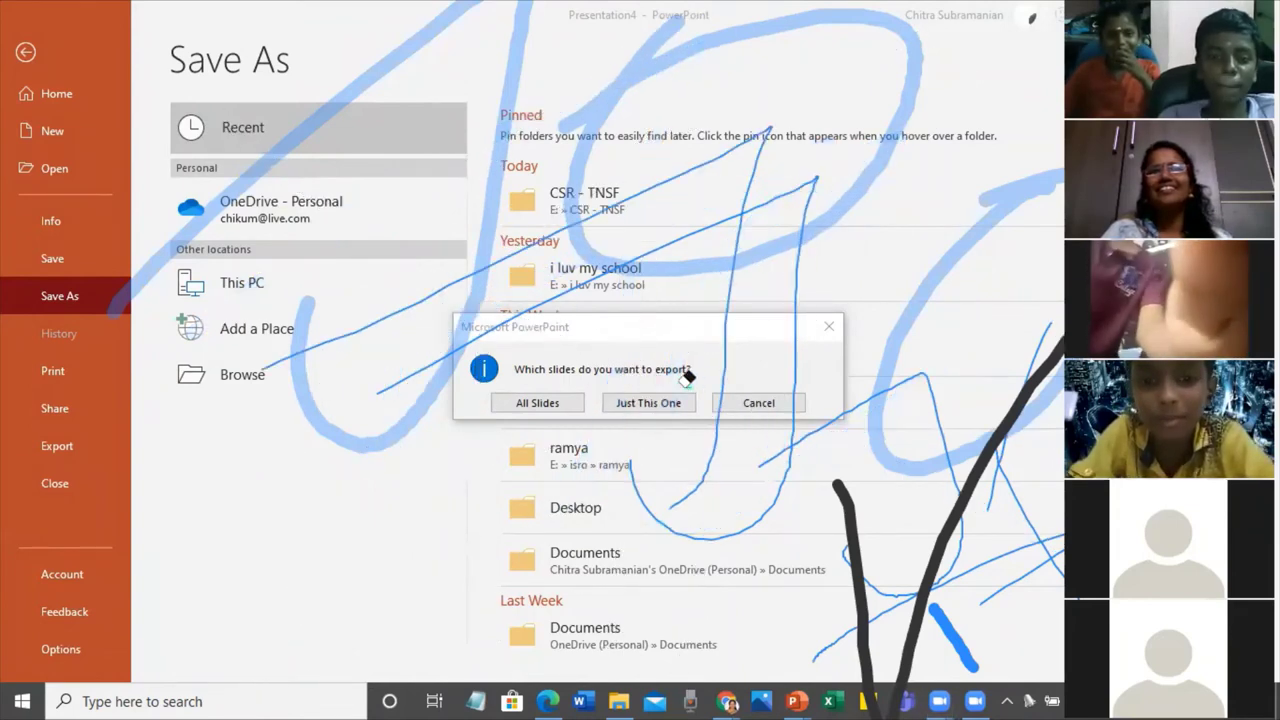
{"action": "left_click", "coordinate": [793, 381]}
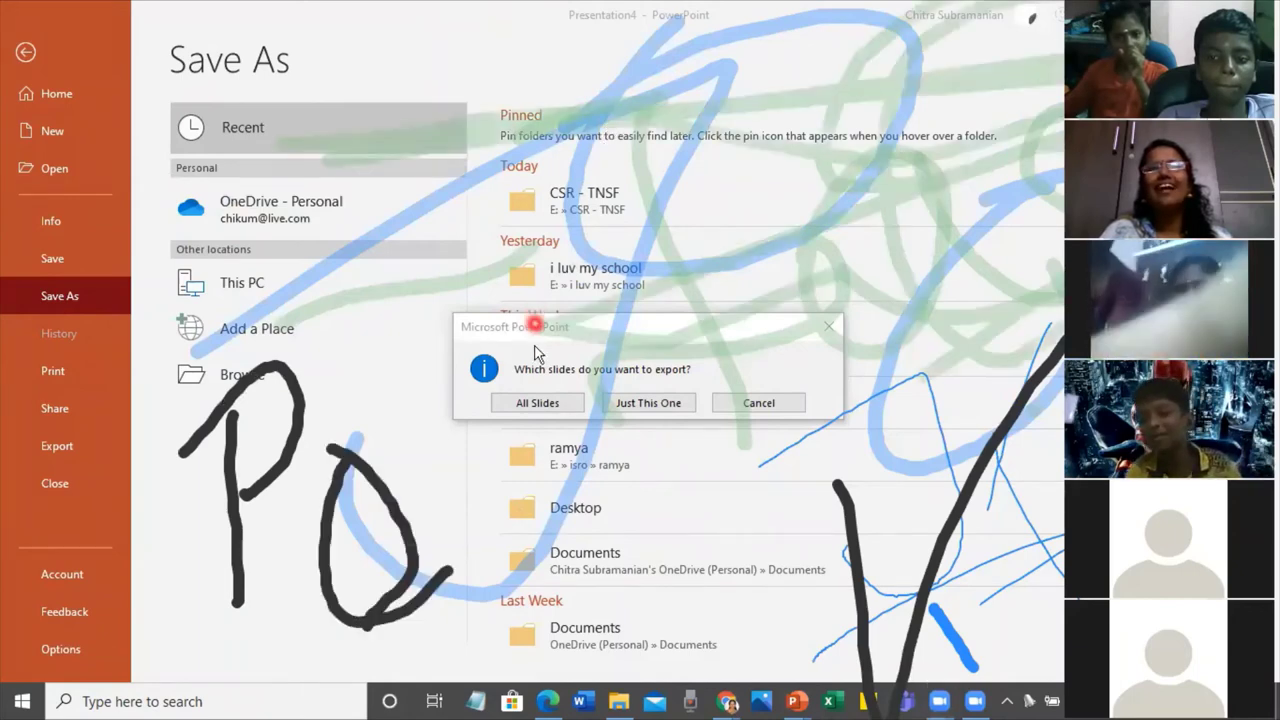
- Export all slides of the album as JPEG images and dismiss the completion notice
{"action": "left_click", "coordinate": [505, 405]}
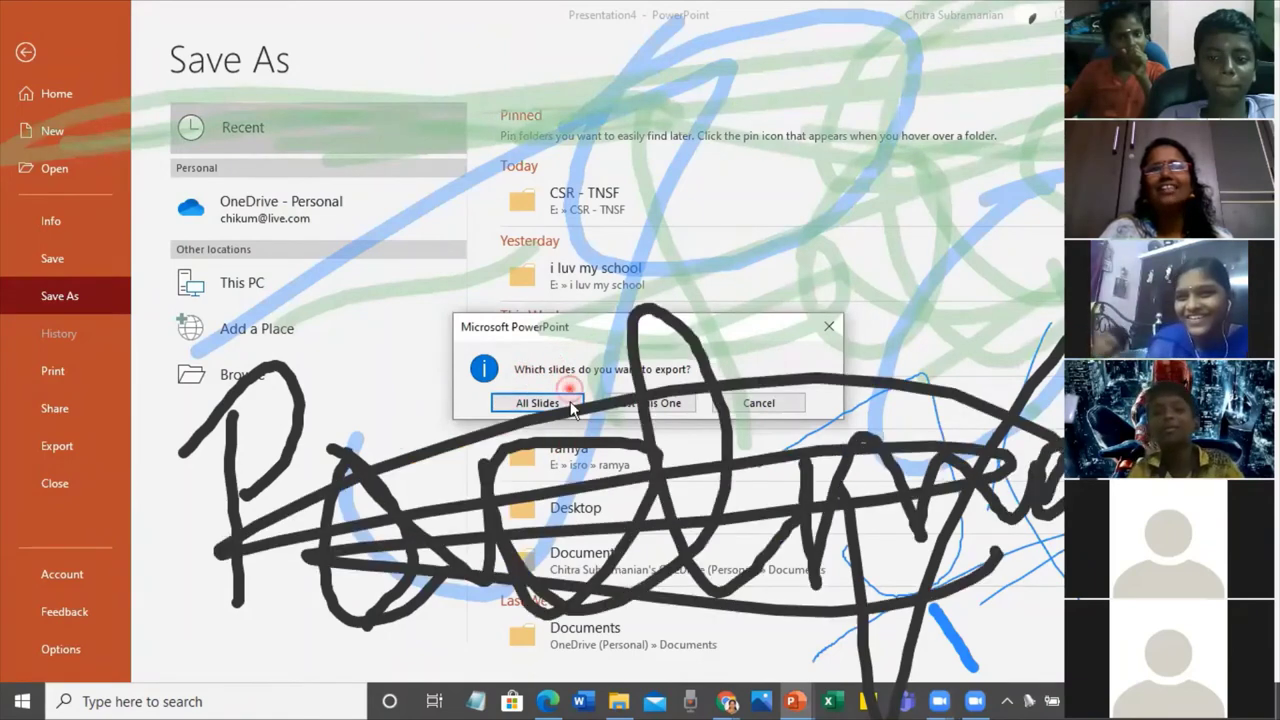
{"action": "left_click", "coordinate": [507, 402]}
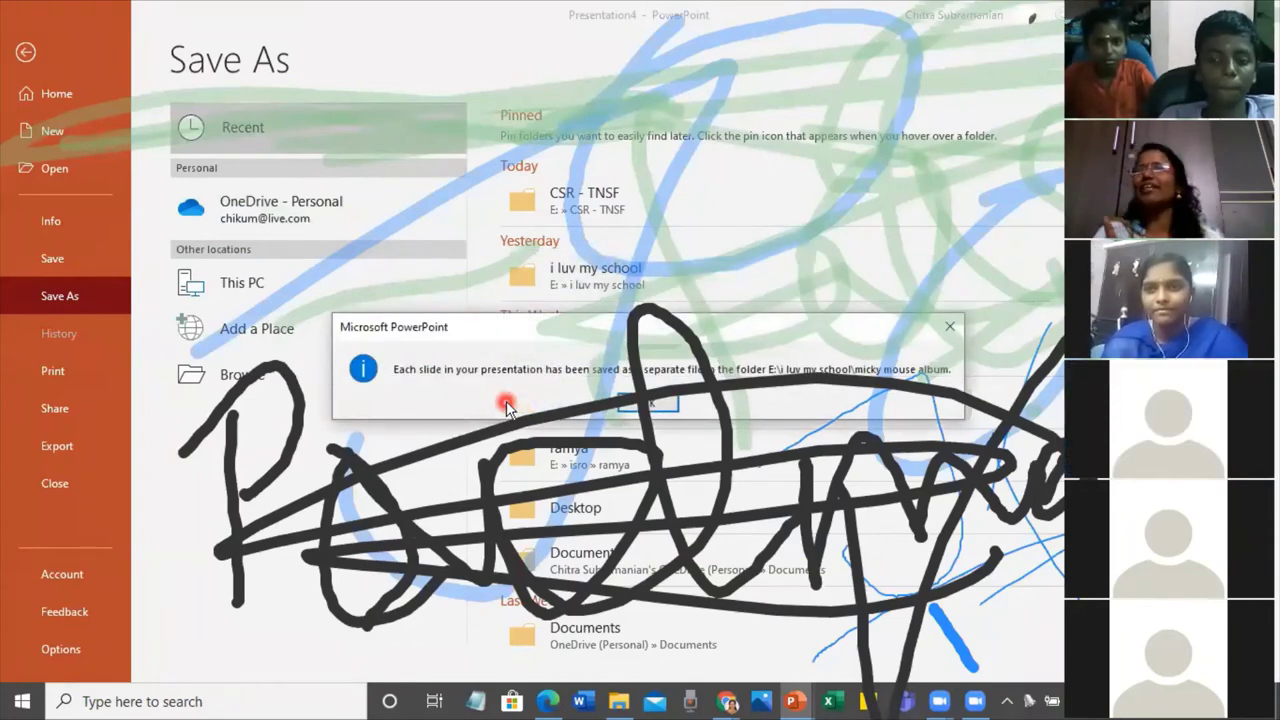
{"action": "left_click", "coordinate": [640, 406]}
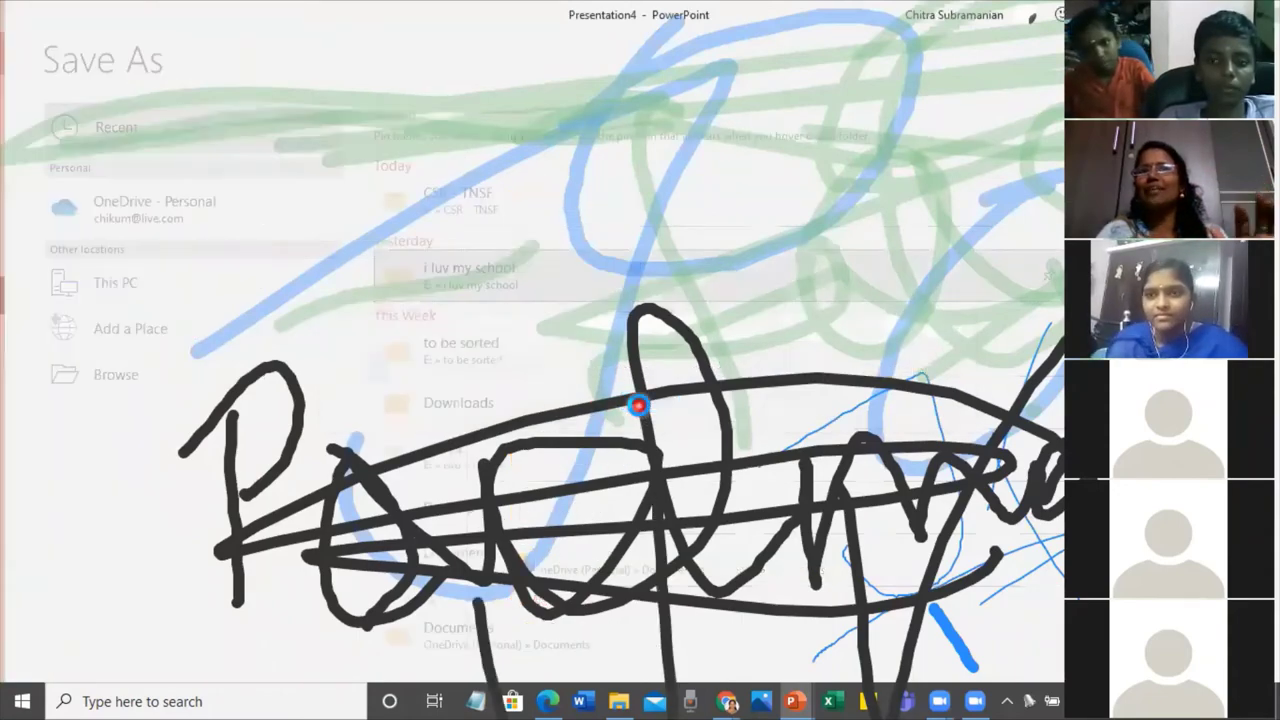